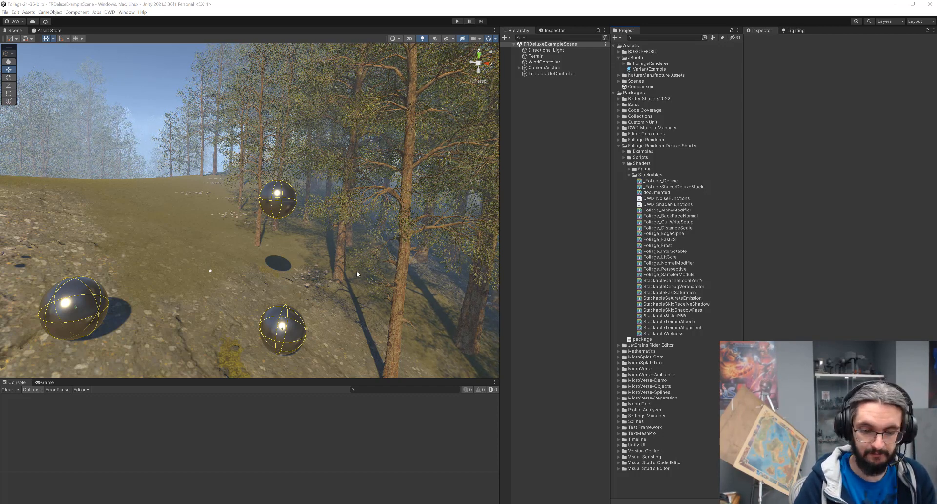
Create a Shader Variant Collection named TerrainVariants in the Assets folder.
{"action": "left_click", "coordinate": [635, 88]}
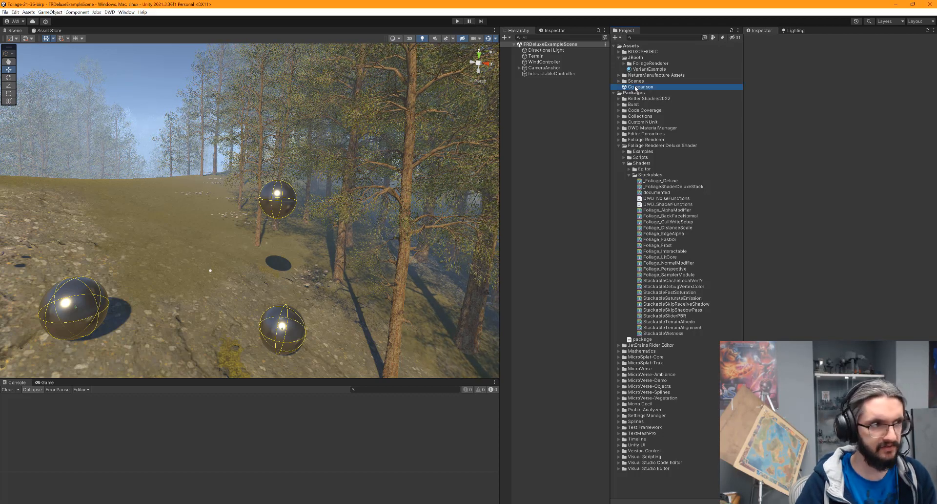
{"action": "left_click", "coordinate": [617, 38]}
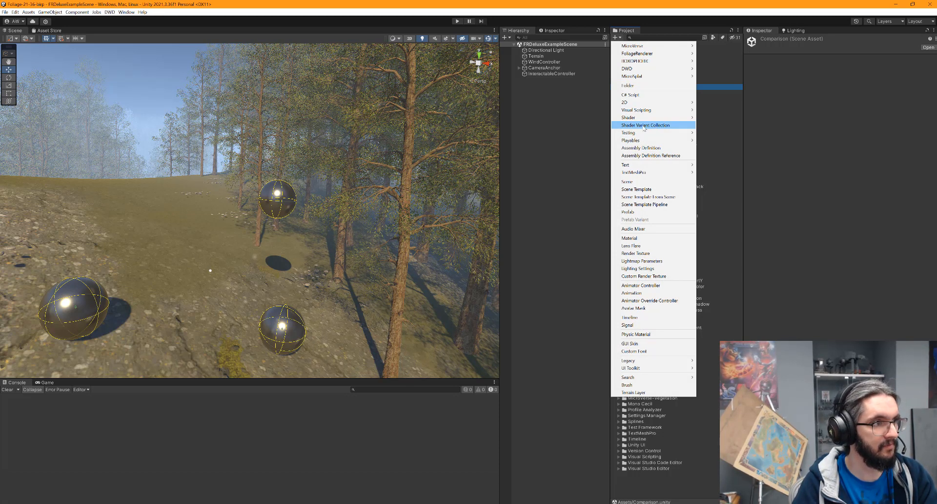
{"action": "left_click", "coordinate": [642, 125]}
{"action": "type", "text": "T"}
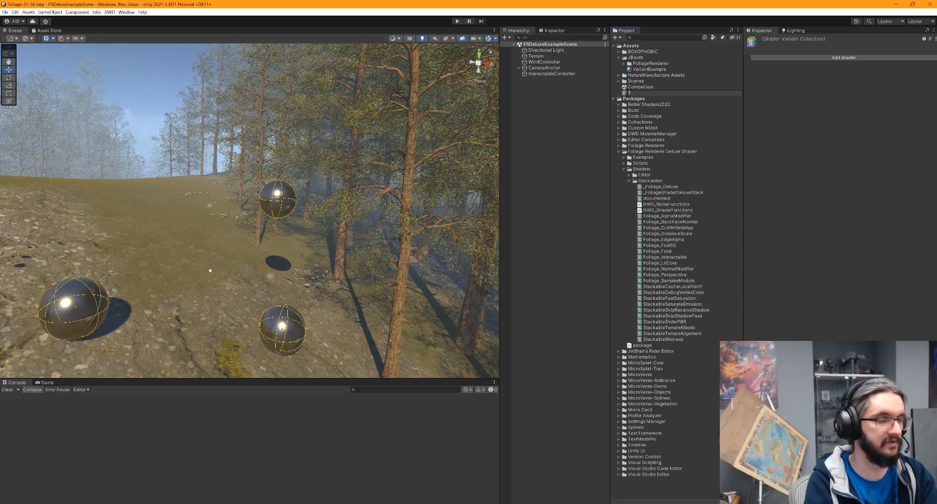
{"action": "type", "text": "errain"}
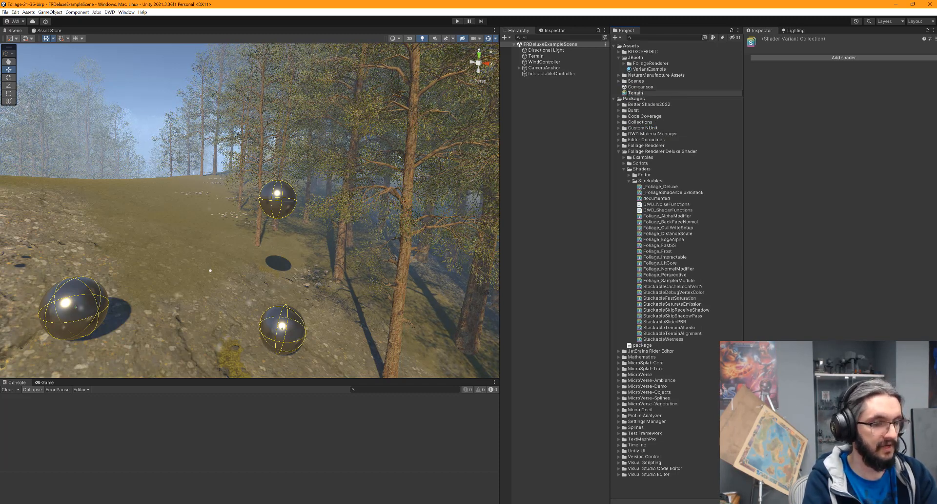
{"action": "type", "text": "Variants"}
{"action": "key", "text": "Return"}
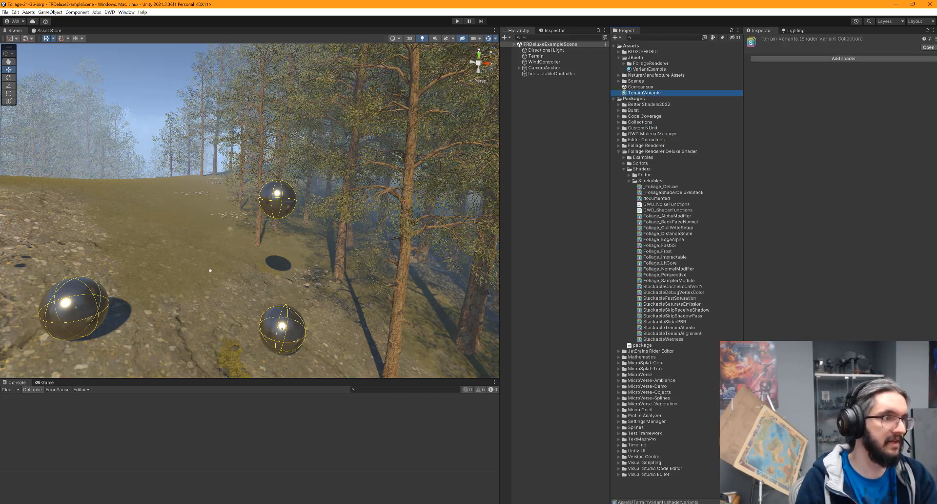
Add the NatureManufacture Standard Specular Snow CutOut shader to the TerrainVariants collection.
{"action": "left_click", "coordinate": [807, 58]}
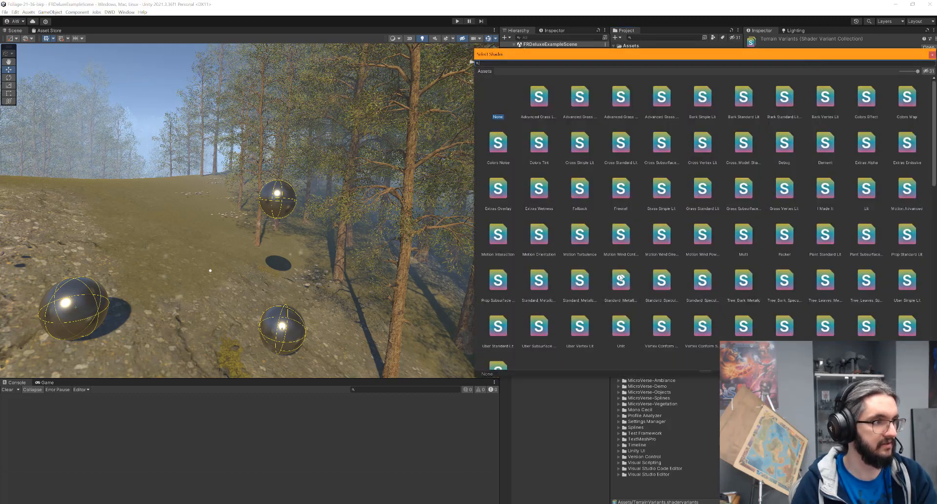
{"action": "scroll", "coordinate": [894, 210], "scroll_direction": "down", "scroll_amount": 2}
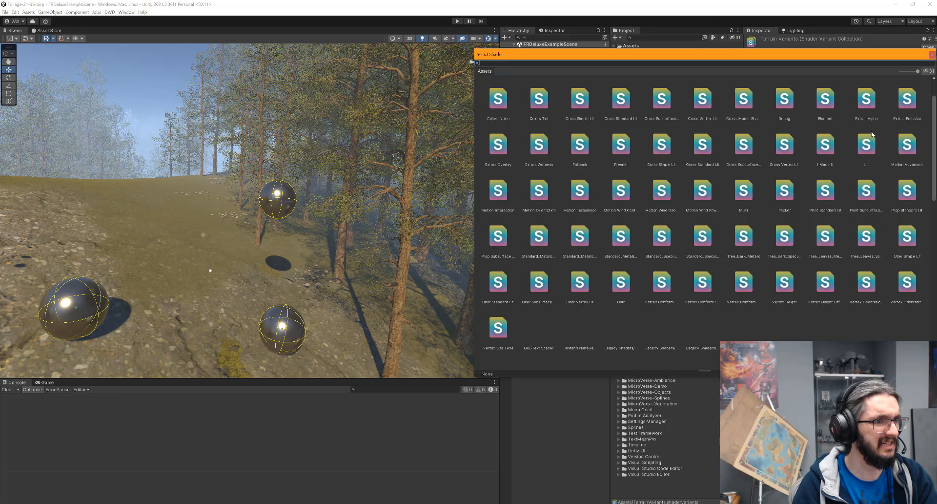
{"action": "left_click", "coordinate": [867, 151]}
{"action": "left_click", "coordinate": [554, 237]}
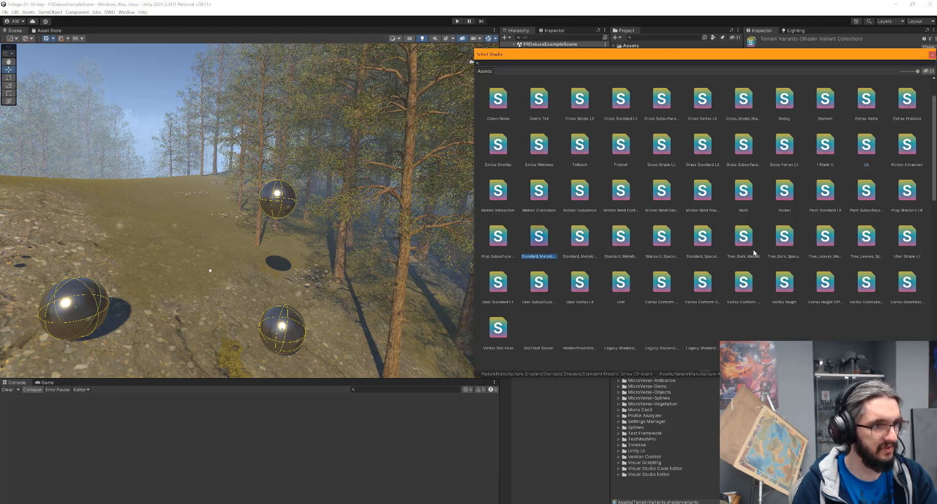
{"action": "left_click", "coordinate": [703, 238]}
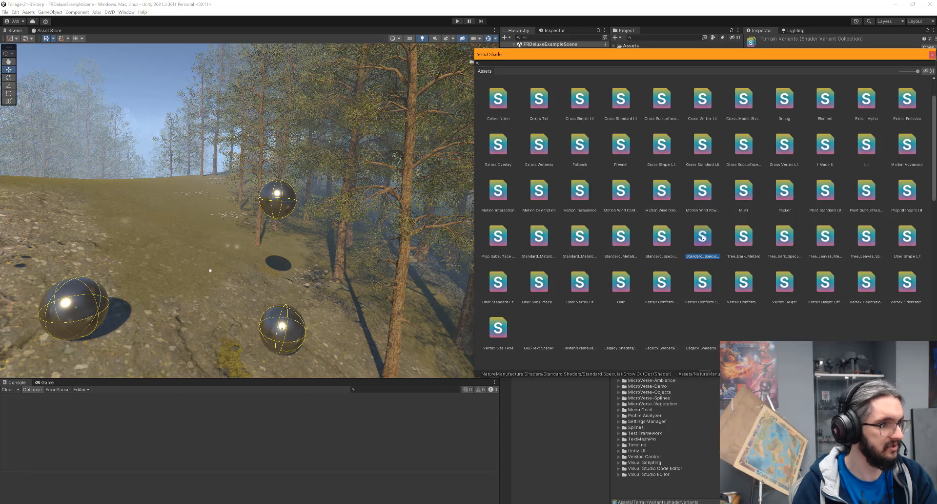
{"action": "double_click", "coordinate": [703, 237]}
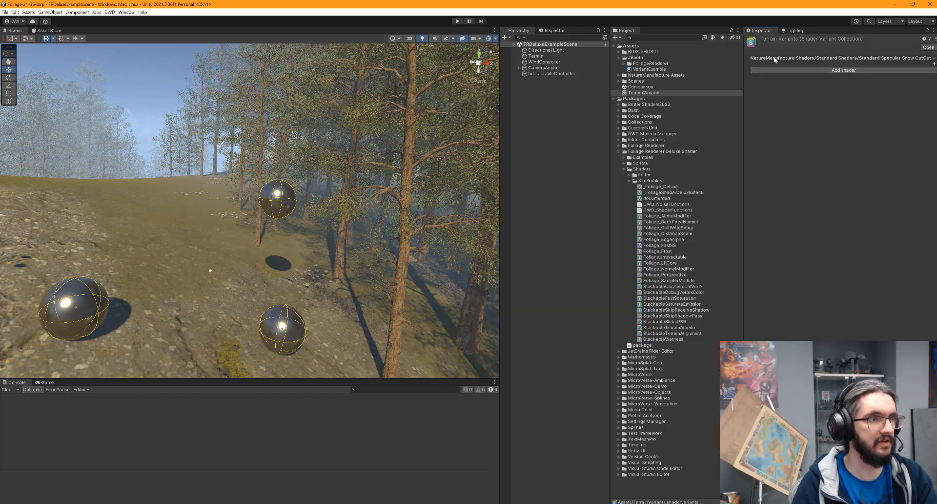
Pick keywords shadows_depth, lightmap_on, directional_cookie and unity_hdr_on, and add three ForwardBase directional lightmap_on variants of the Snow CutOut shader to the collection.
{"action": "left_click", "coordinate": [933, 64]}
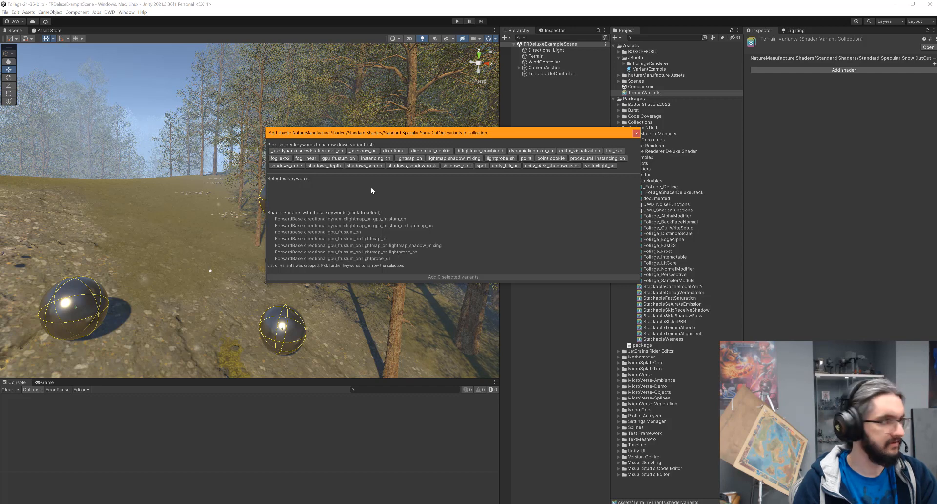
{"action": "left_click", "coordinate": [334, 165]}
{"action": "left_click", "coordinate": [413, 158]}
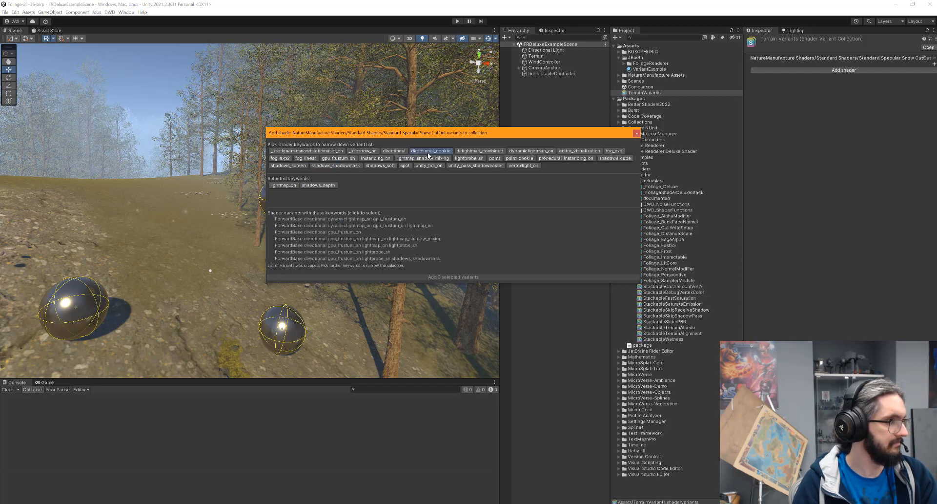
{"action": "left_click", "coordinate": [431, 151]}
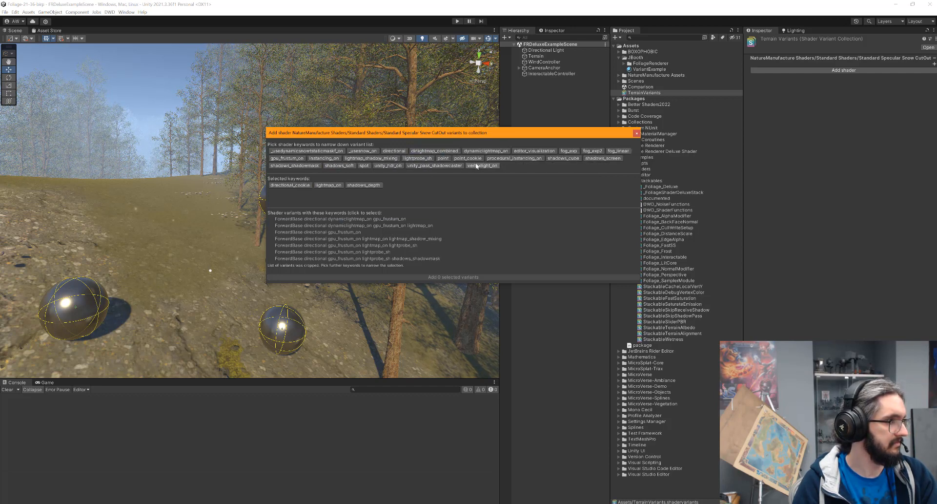
{"action": "left_click", "coordinate": [387, 165]}
{"action": "left_click", "coordinate": [353, 225]}
{"action": "left_click", "coordinate": [357, 245]}
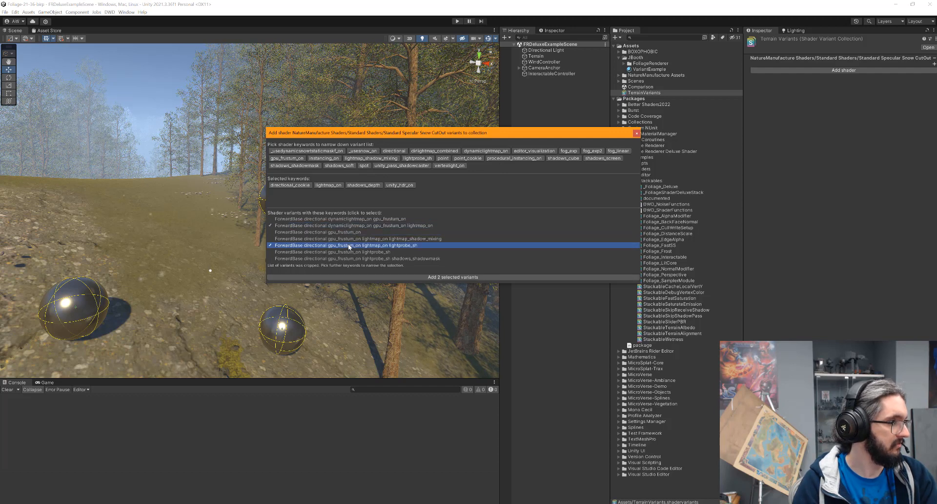
{"action": "left_click", "coordinate": [359, 239]}
{"action": "left_click", "coordinate": [429, 277]}
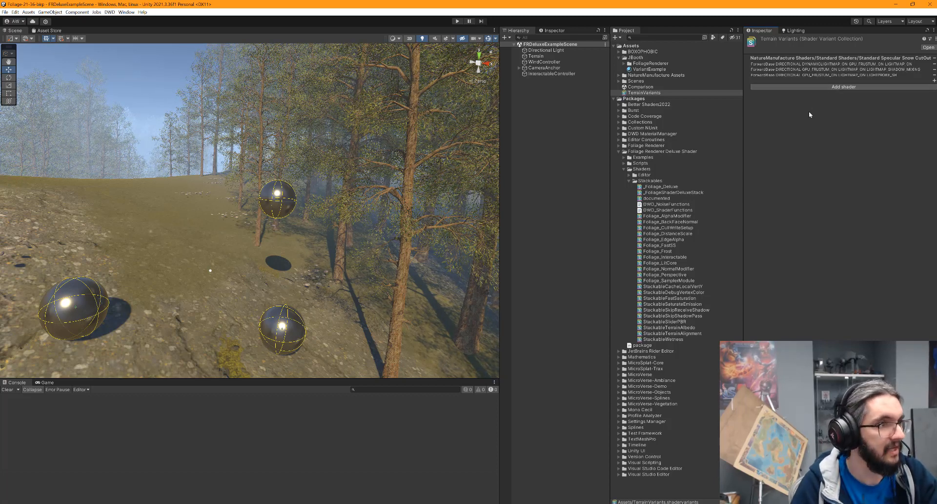
Remove the Standard Specular Snow CutOut shader from the TerrainVariants collection.
{"action": "left_click", "coordinate": [934, 58]}
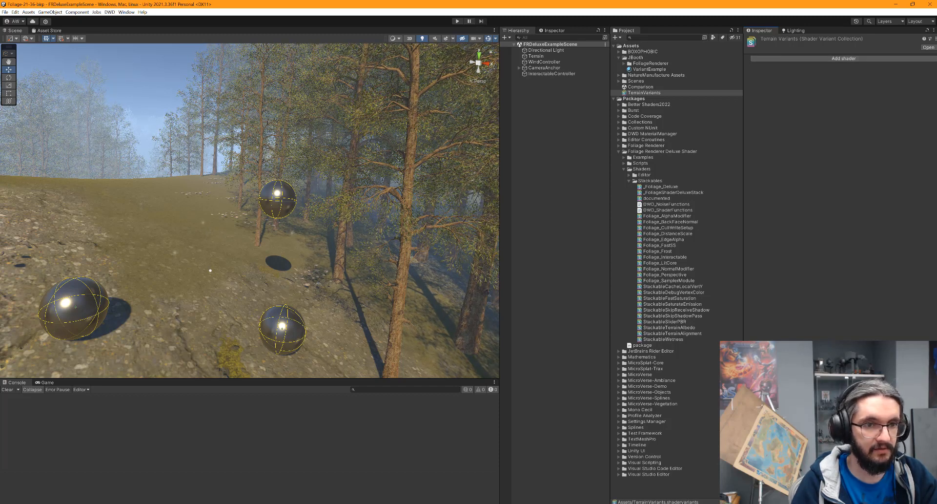
In the Graphics project settings, set the Preloaded Shaders size to 1 and assign TerrainVariants to its element.
{"action": "left_click_drag", "start_coordinate": [936, 147], "coordinate": [316, 80]}
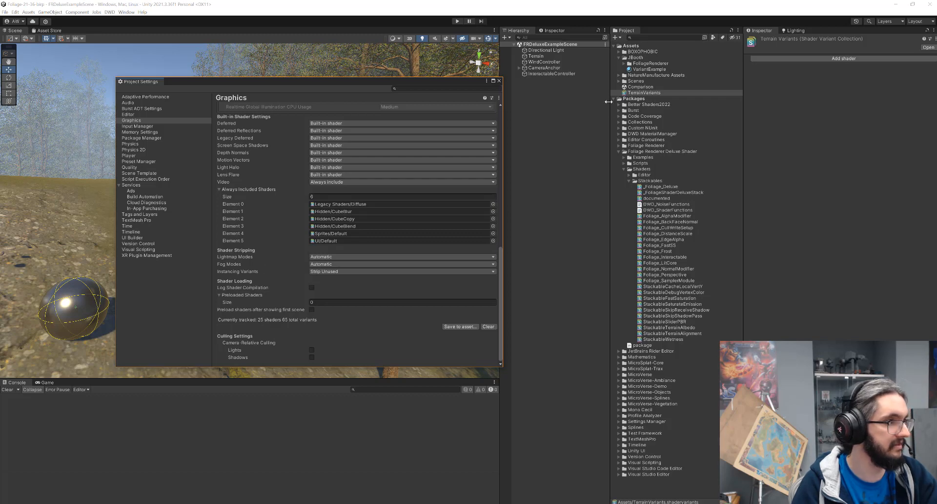
{"action": "left_click", "coordinate": [331, 301]}
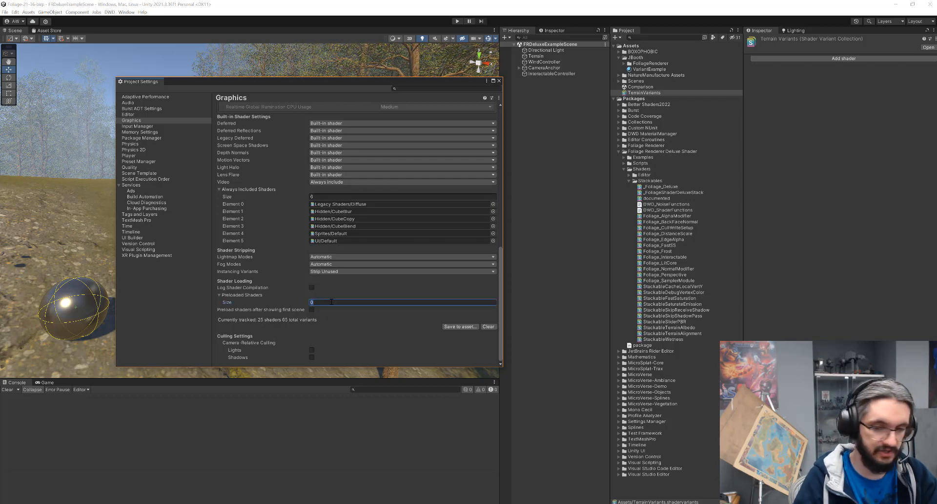
{"action": "type", "text": "1"}
{"action": "key", "text": "Return"}
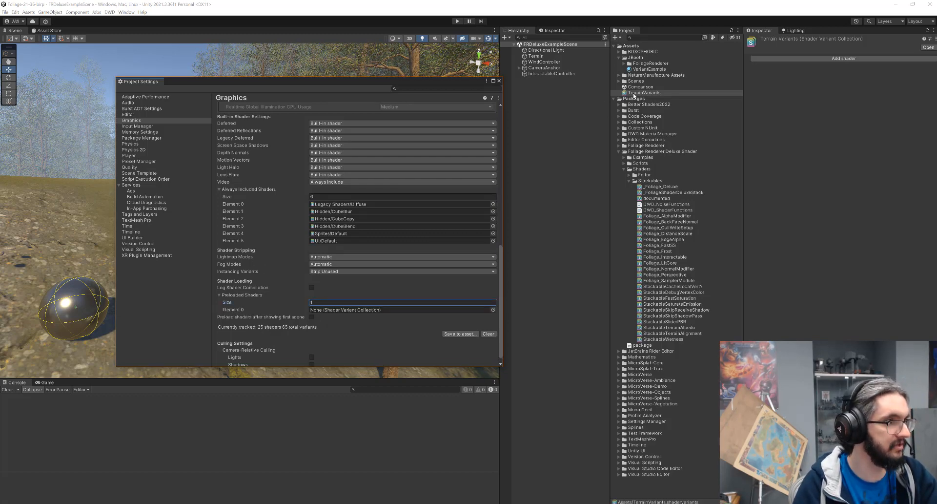
{"action": "left_click_drag", "start_coordinate": [633, 93], "coordinate": [332, 310]}
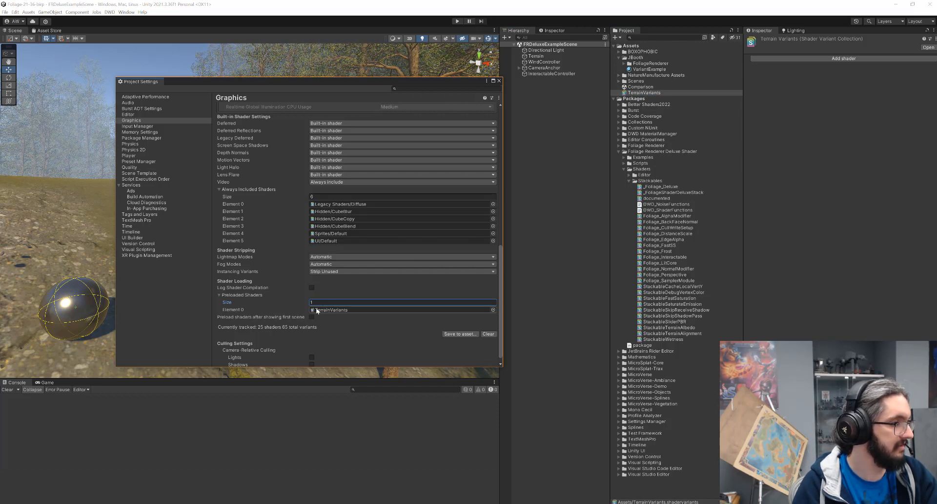
Save the project and move the Project Settings window out of the way.
{"action": "left_click", "coordinate": [5, 12]}
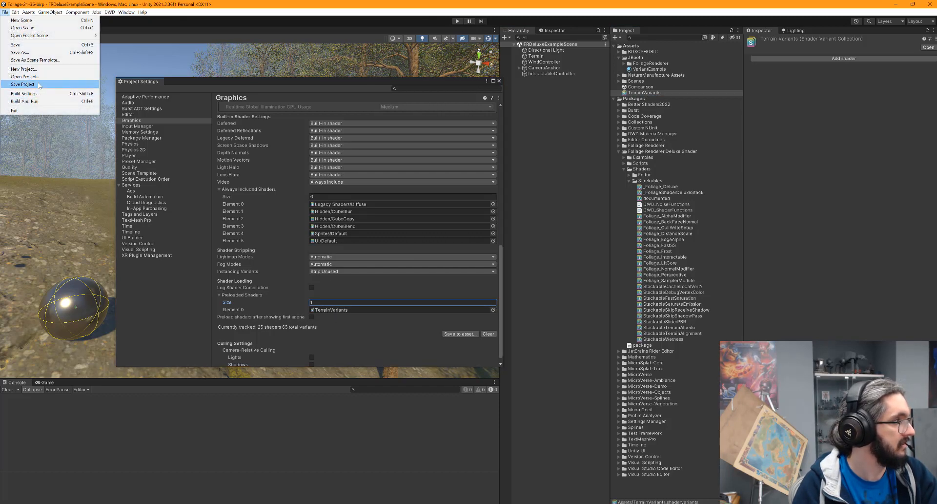
{"action": "left_click", "coordinate": [29, 84]}
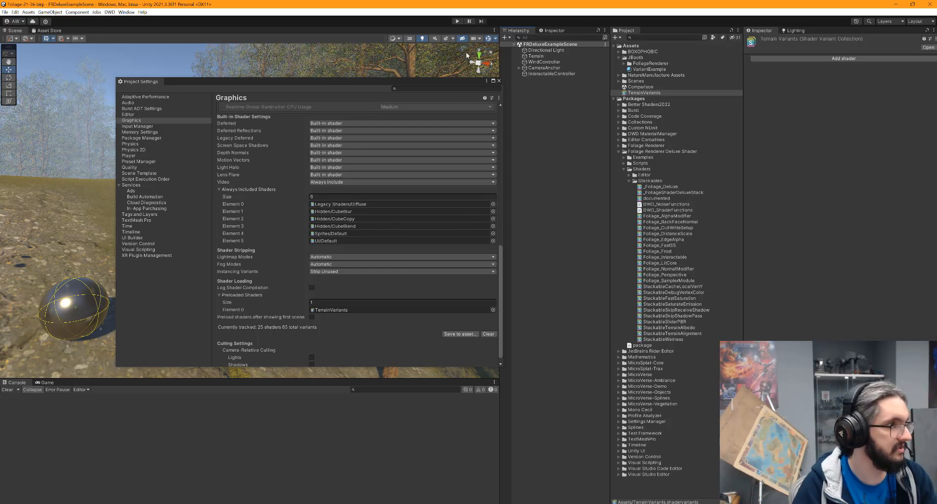
{"action": "left_click_drag", "start_coordinate": [312, 80], "coordinate": [936, 80]}
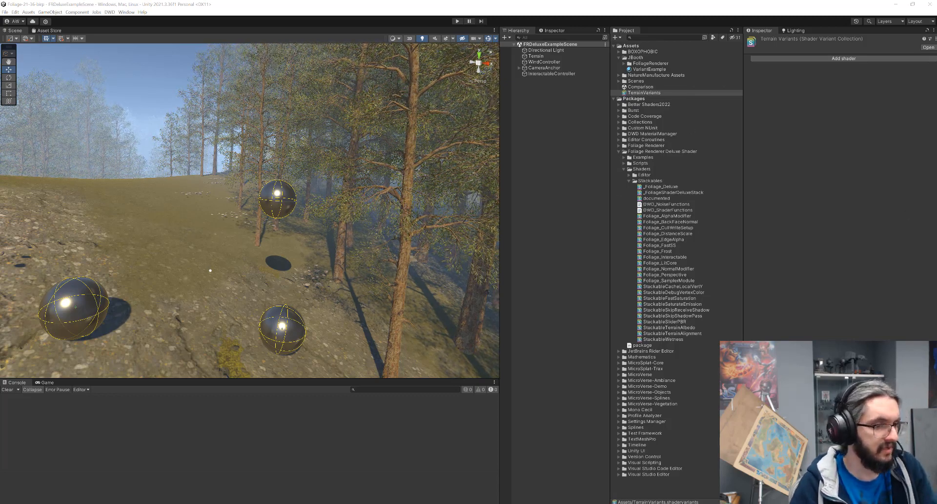
Create a Material Shader Variant Maker asset named TerrainVariantMaker in the Assets folder.
{"action": "left_click", "coordinate": [619, 37]}
{"action": "mouse_move", "coordinate": [654, 69]}
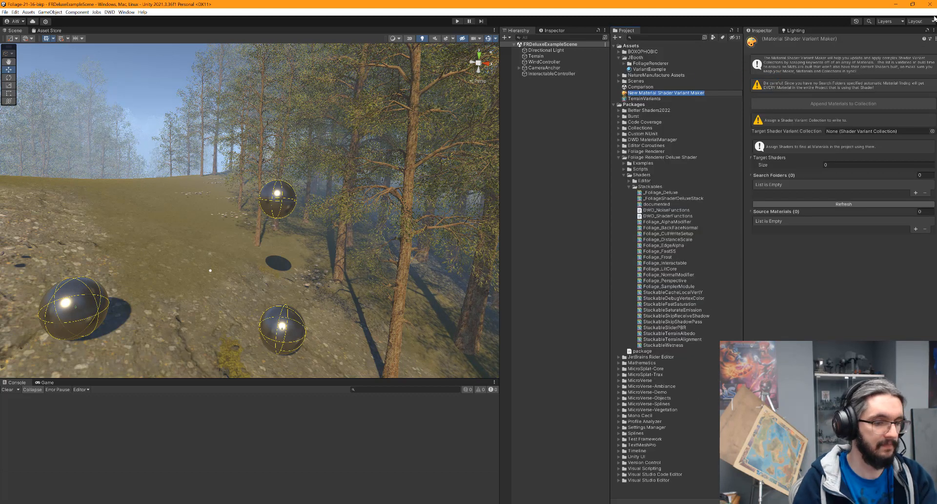
{"action": "type", "text": "Terrain"}
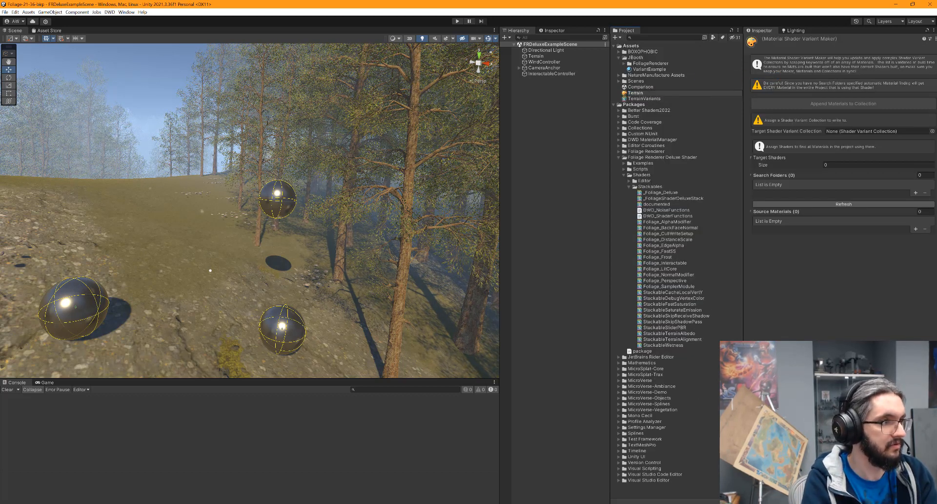
{"action": "type", "text": "VariantMaker"}
{"action": "key", "text": "Return"}
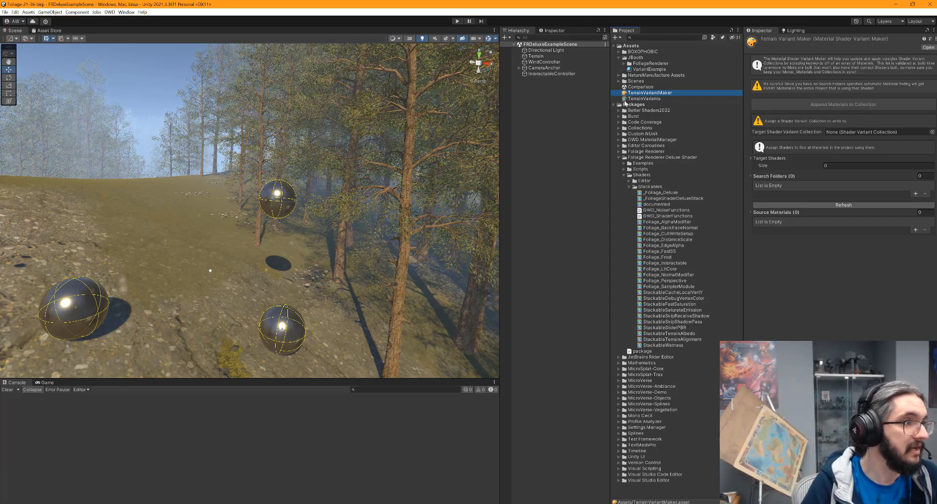
Set TerrainVariants as the maker's target collection and _Foliage_Deluxe as its single target shader.
{"action": "left_click_drag", "start_coordinate": [643, 98], "coordinate": [854, 133]}
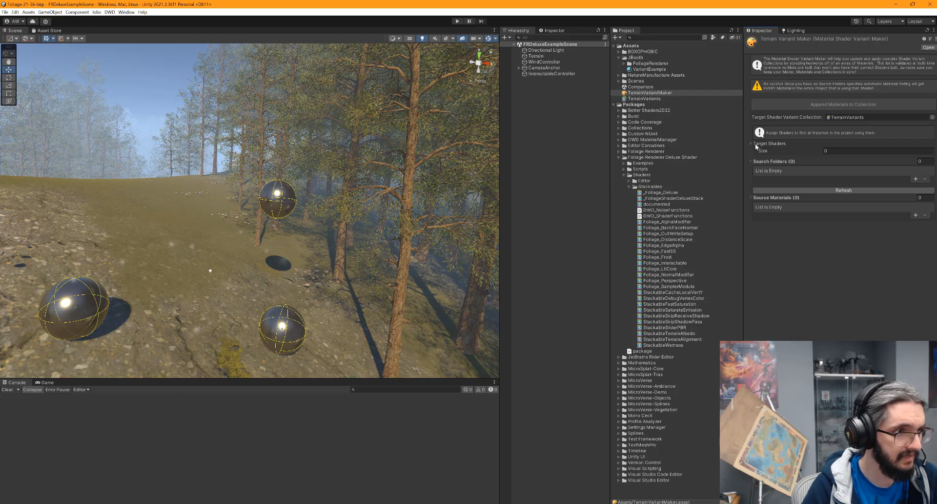
{"action": "left_click", "coordinate": [855, 149]}
{"action": "type", "text": "1"}
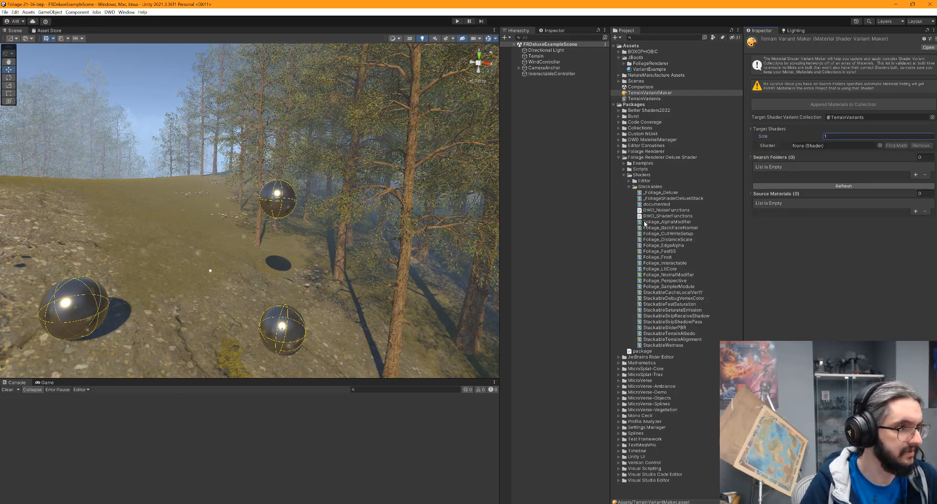
{"action": "left_click_drag", "start_coordinate": [661, 193], "coordinate": [818, 146]}
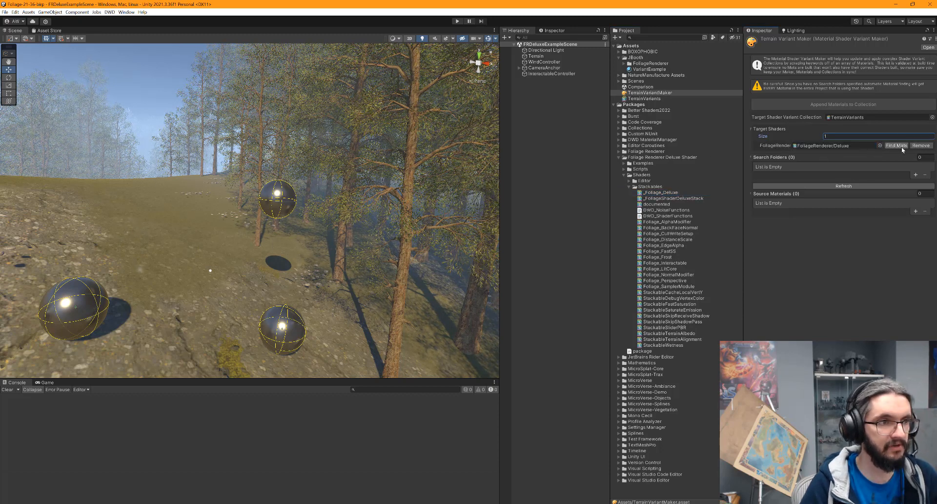
Add a search folder to TerrainVariantMaker and point it to Assets/JBooth.
{"action": "left_click", "coordinate": [916, 176]}
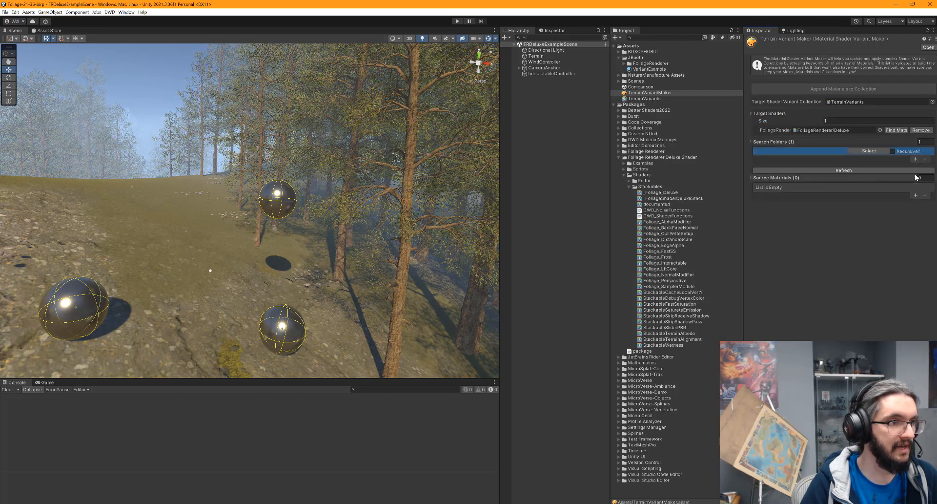
{"action": "left_click", "coordinate": [868, 151]}
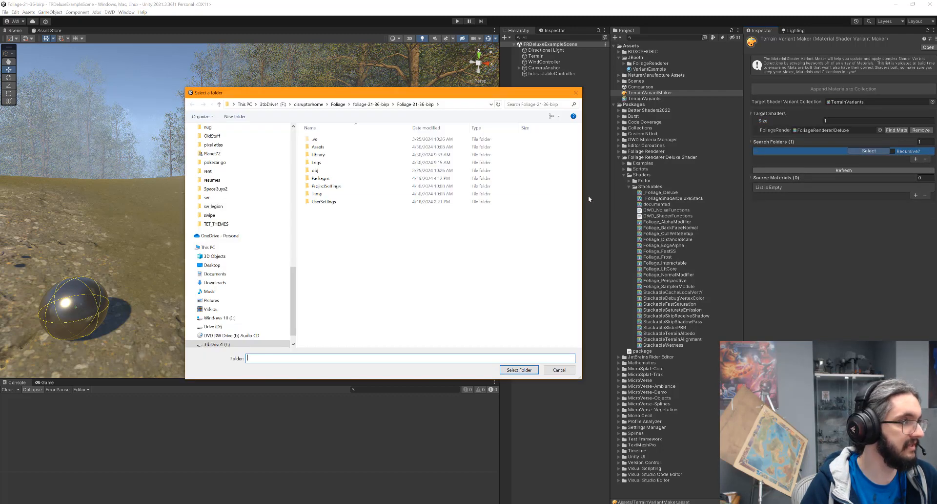
{"action": "left_click", "coordinate": [319, 147]}
{"action": "double_click", "coordinate": [320, 147]}
{"action": "double_click", "coordinate": [321, 147]}
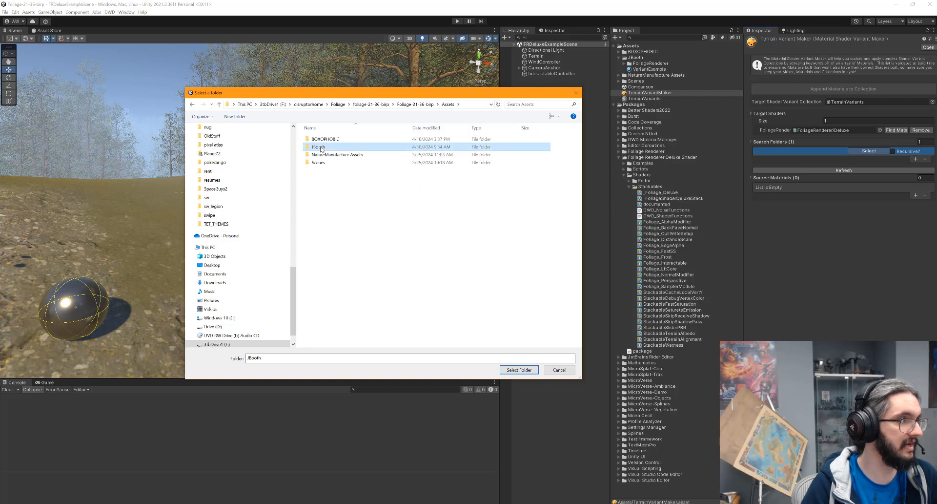
{"action": "left_click", "coordinate": [525, 369]}
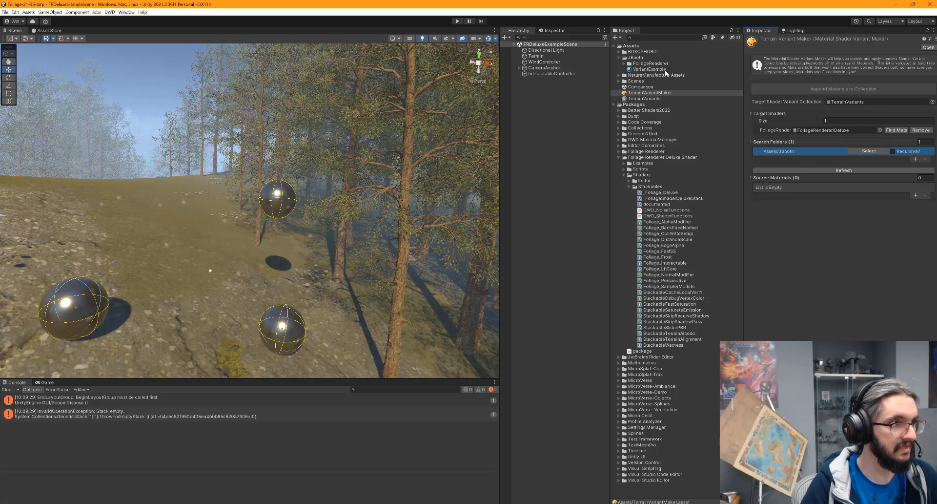
Check which shader the VariantExample material uses and return to the TerrainVariantMaker asset.
{"action": "left_click", "coordinate": [649, 69]}
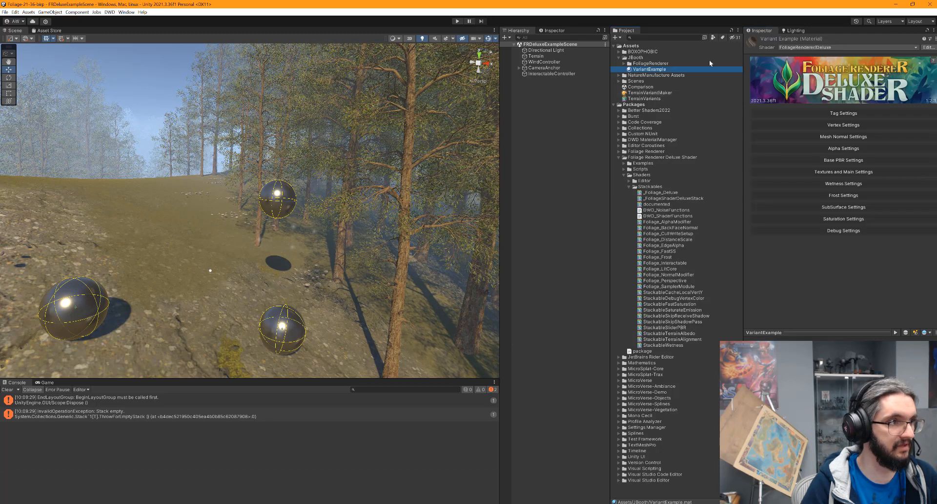
{"action": "left_click", "coordinate": [647, 92]}
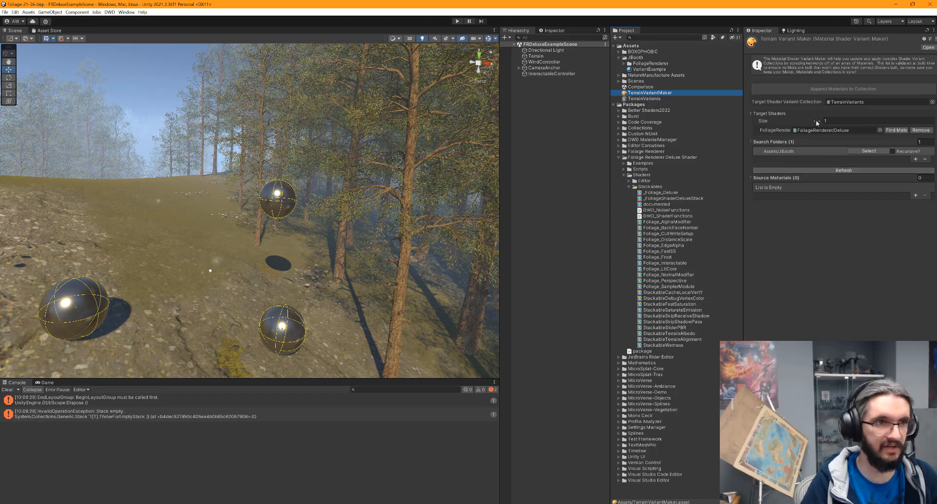
Refresh TerrainVariantMaker's source materials, append them to the TerrainVariants collection, and inspect the collection with the console cleared.
{"action": "left_click", "coordinate": [837, 170]}
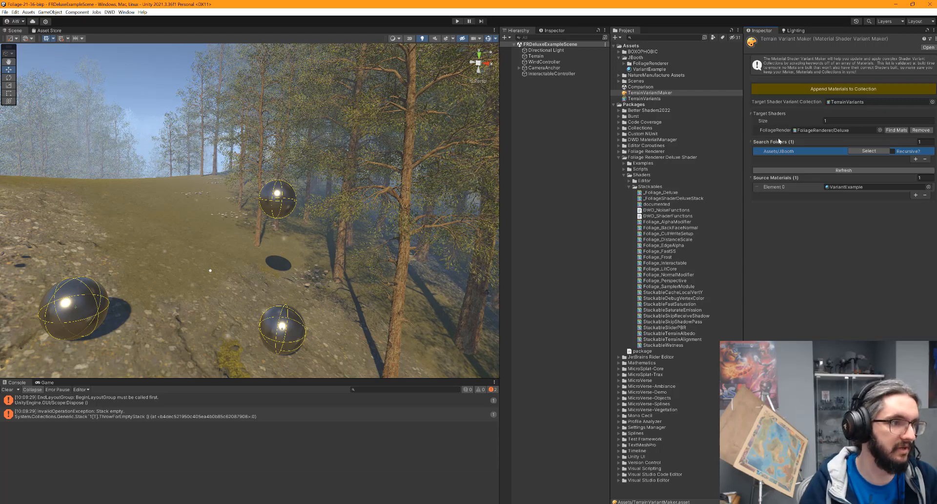
{"action": "left_click", "coordinate": [852, 90]}
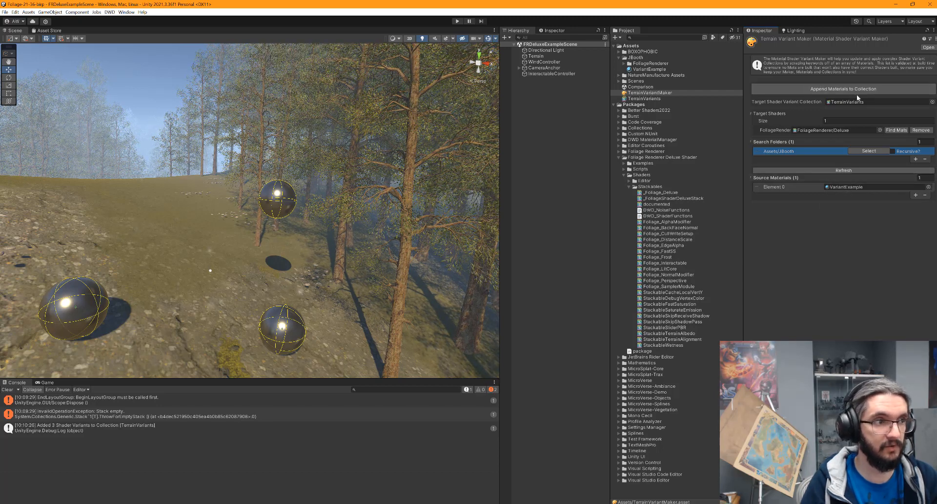
{"action": "left_click", "coordinate": [8, 388]}
{"action": "left_click", "coordinate": [637, 99]}
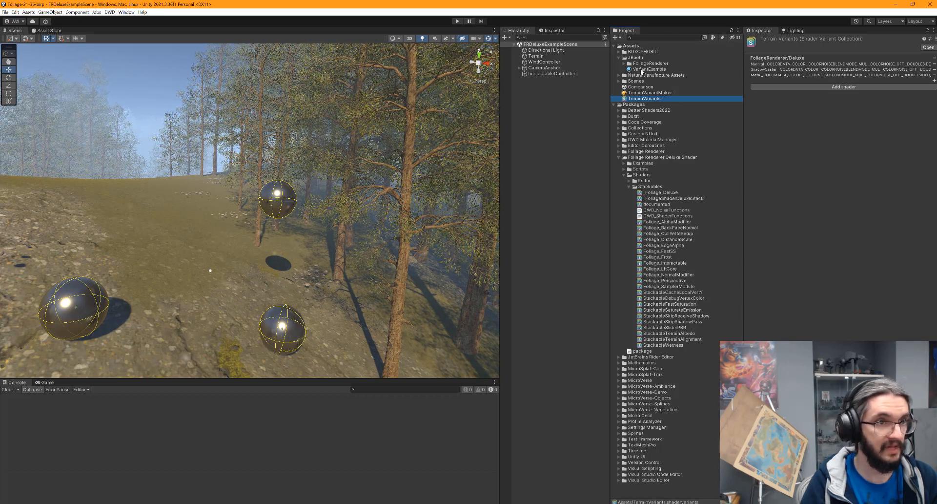
Duplicate the VariantExample material in the JBooth folder and name the copy FrostExample.
{"action": "left_click", "coordinate": [658, 70]}
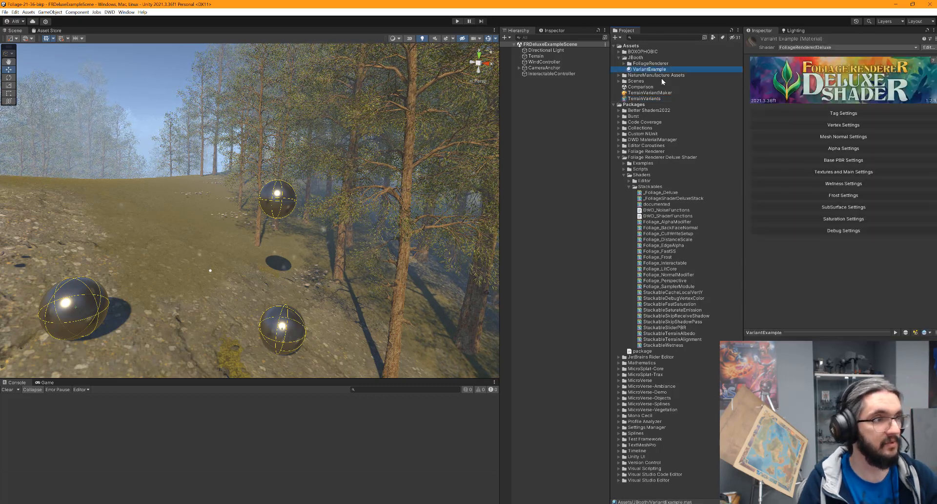
{"action": "key", "text": "ctrl+d"}
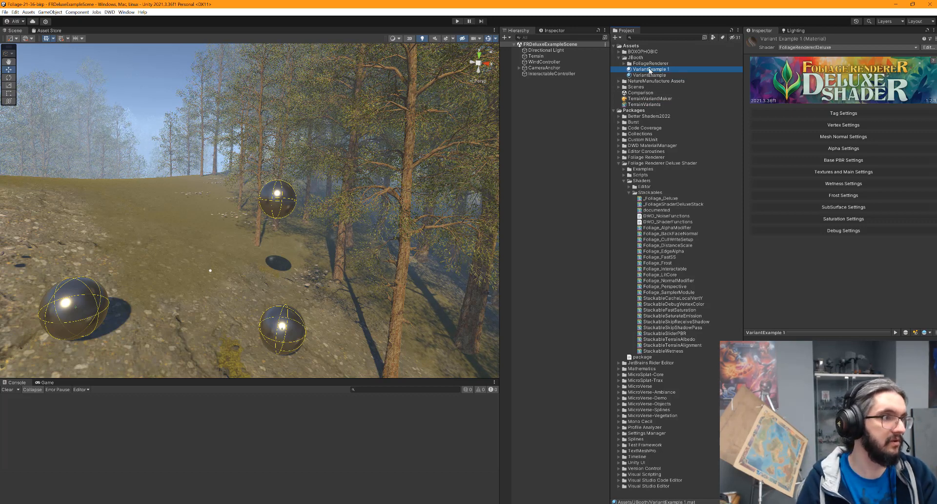
{"action": "left_click", "coordinate": [649, 71]}
{"action": "type", "text": "Frost"}
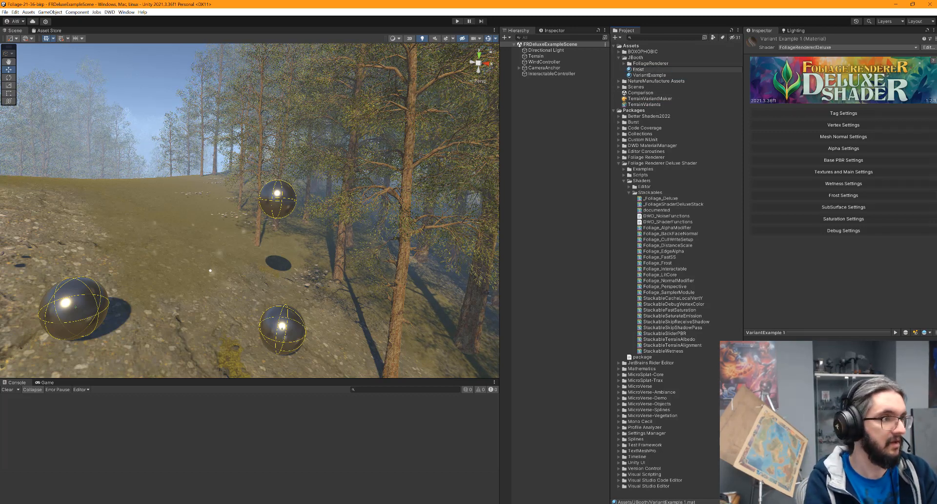
{"action": "type", "text": "Example"}
{"action": "key", "text": "Return"}
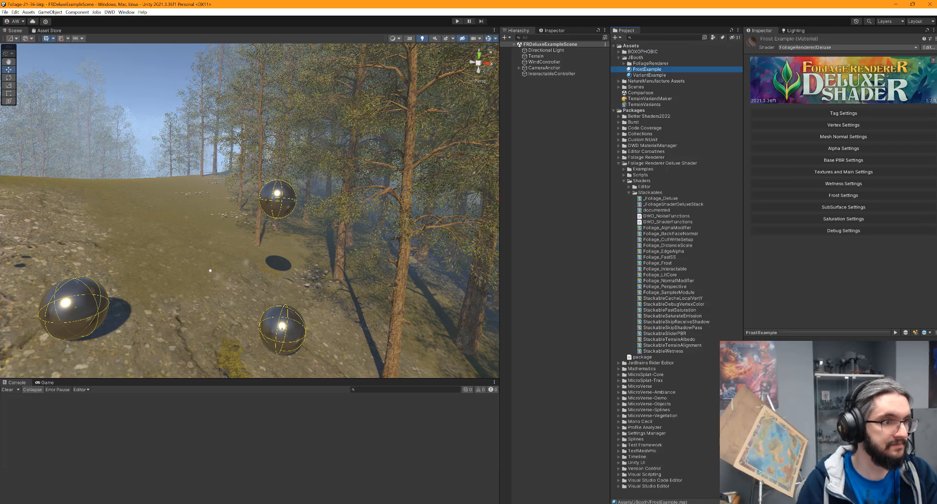
Turn Frost Mode on and set Frost Mask Mode to Height in the FrostExample material, and save the project.
{"action": "left_click", "coordinate": [840, 196]}
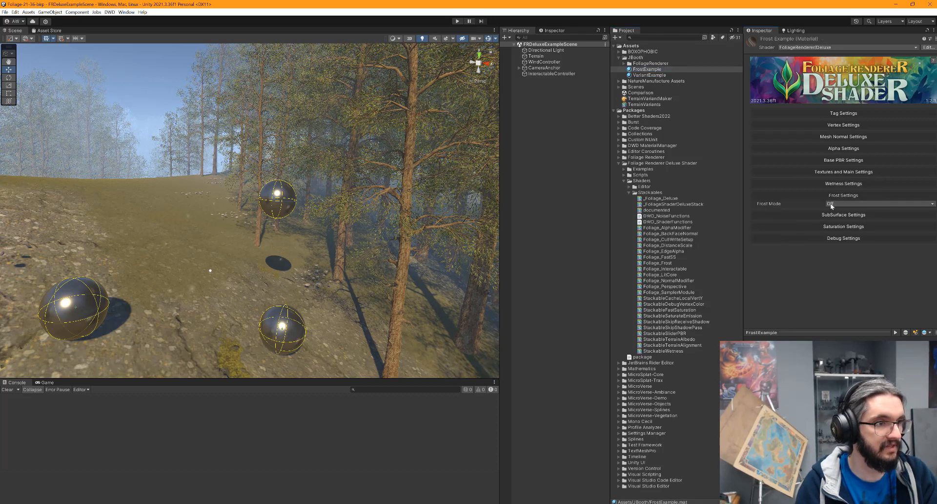
{"action": "left_click", "coordinate": [839, 203]}
{"action": "left_click", "coordinate": [839, 219]}
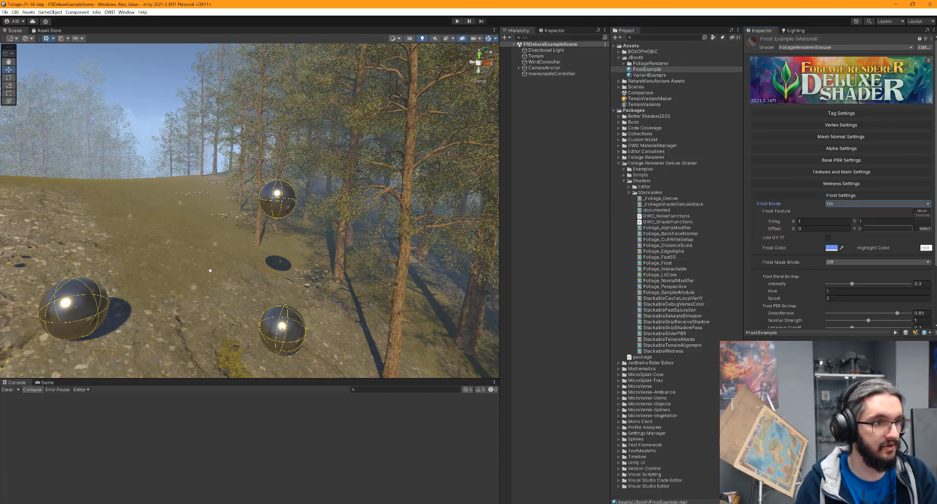
{"action": "scroll", "coordinate": [775, 225], "scroll_direction": "down", "scroll_amount": 2}
{"action": "left_click", "coordinate": [838, 223]}
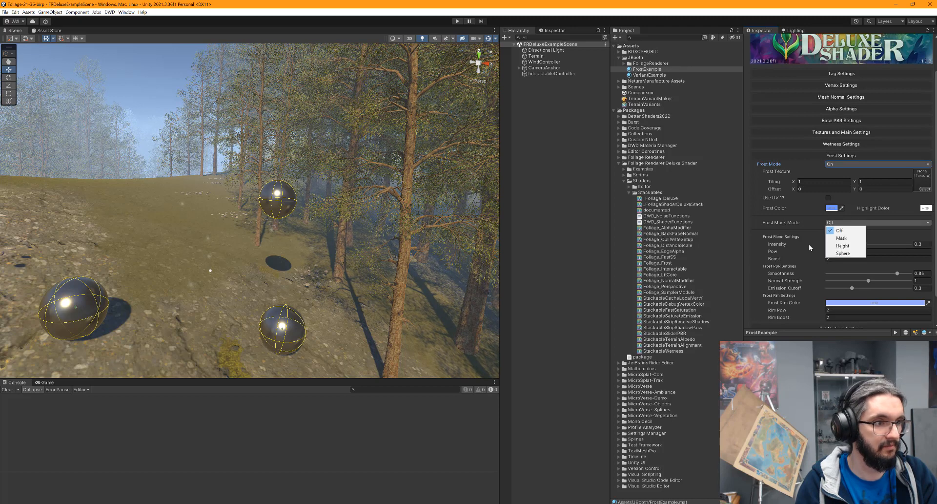
{"action": "left_click", "coordinate": [839, 238]}
{"action": "scroll", "coordinate": [821, 231], "scroll_direction": "down", "scroll_amount": 3}
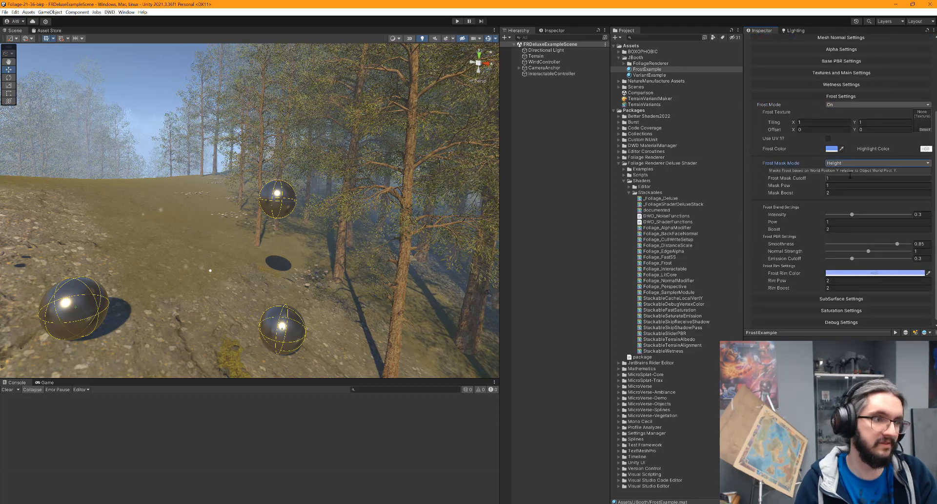
{"action": "scroll", "coordinate": [819, 271], "scroll_direction": "up", "scroll_amount": 4}
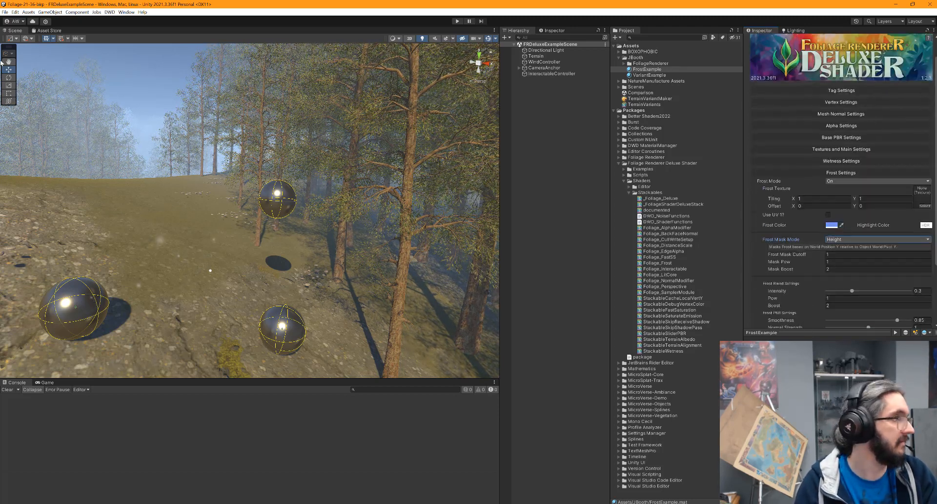
{"action": "left_click", "coordinate": [5, 12]}
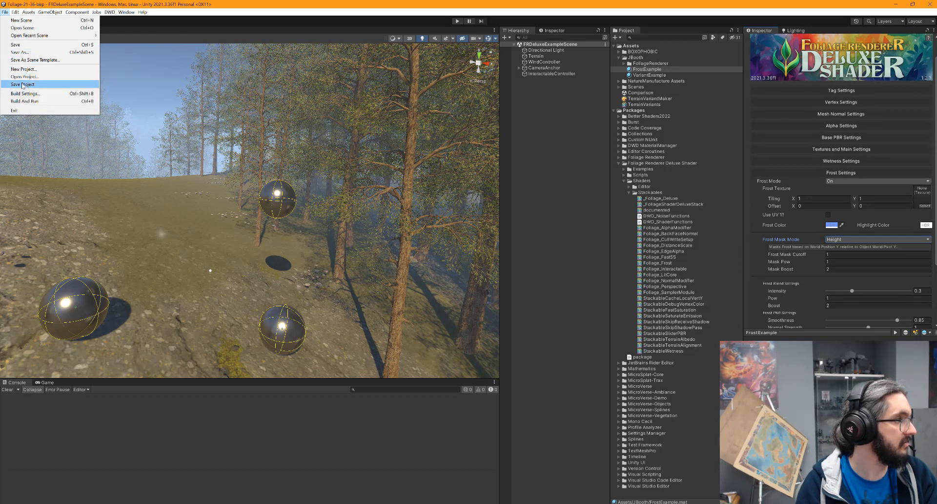
{"action": "left_click", "coordinate": [22, 84]}
Refresh TerrainVariantMaker's source materials to include FrostExample and append their variants to the TerrainVariants collection.
{"action": "left_click", "coordinate": [649, 99]}
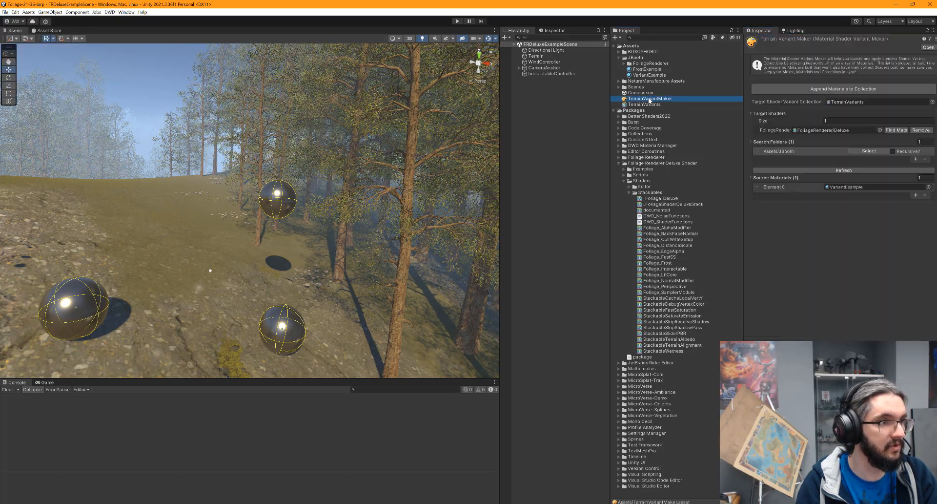
{"action": "left_click", "coordinate": [843, 170]}
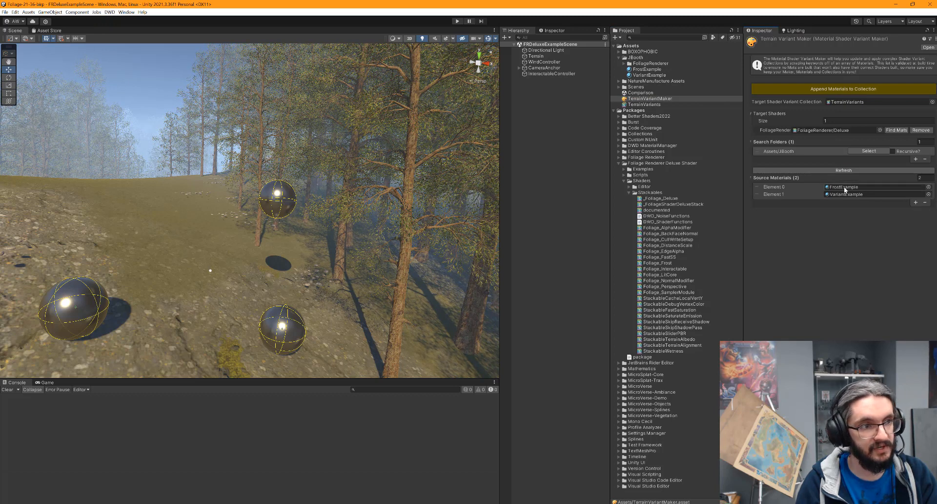
{"action": "left_click", "coordinate": [839, 91]}
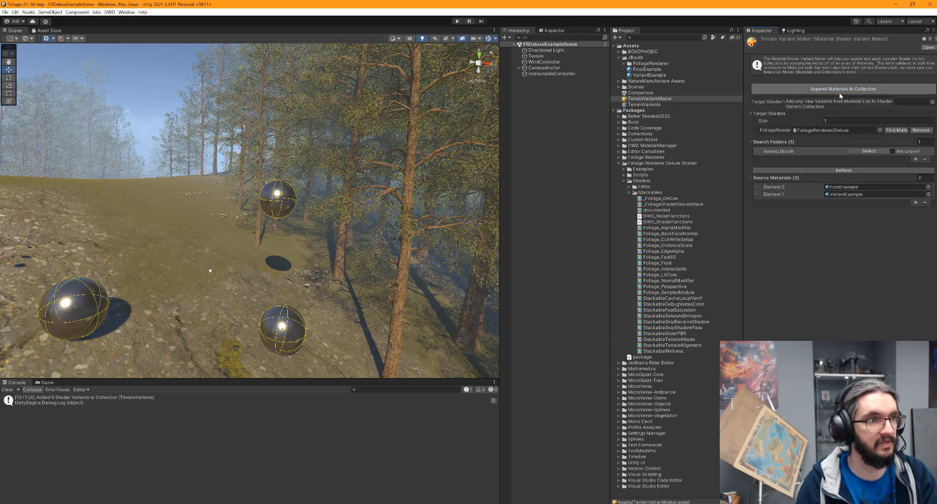
Examine the shader variants listed in TerrainVariants and review the Frost settings of the FrostExample material.
{"action": "left_click", "coordinate": [643, 104]}
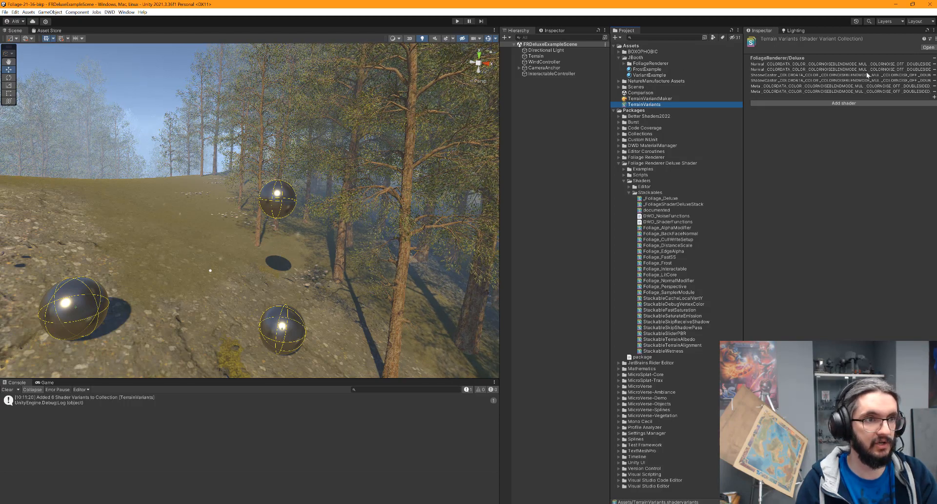
{"action": "left_click", "coordinate": [634, 69]}
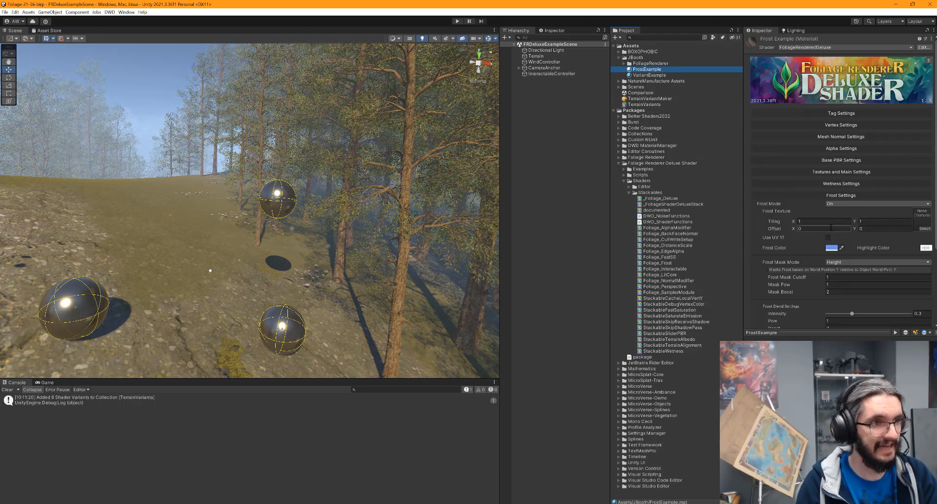
{"action": "left_click", "coordinate": [660, 99]}
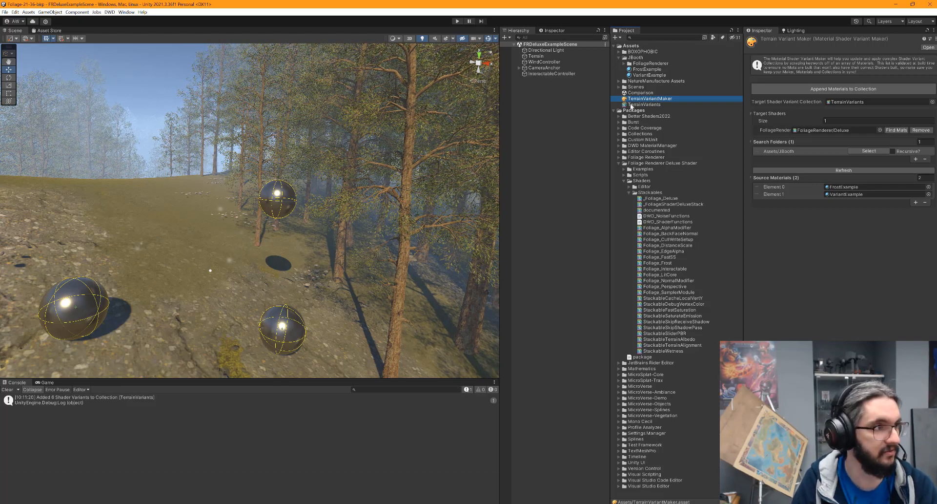
{"action": "left_click", "coordinate": [644, 69]}
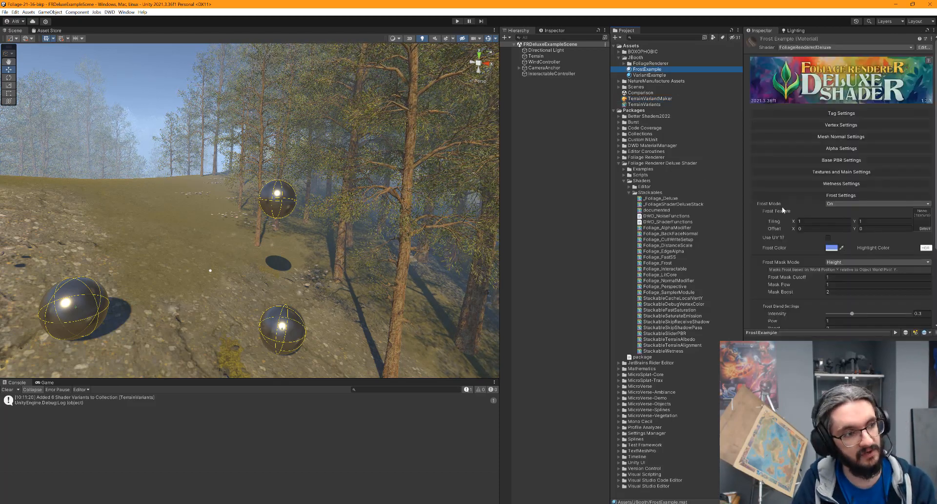
{"action": "scroll", "coordinate": [805, 229], "scroll_direction": "down", "scroll_amount": 2}
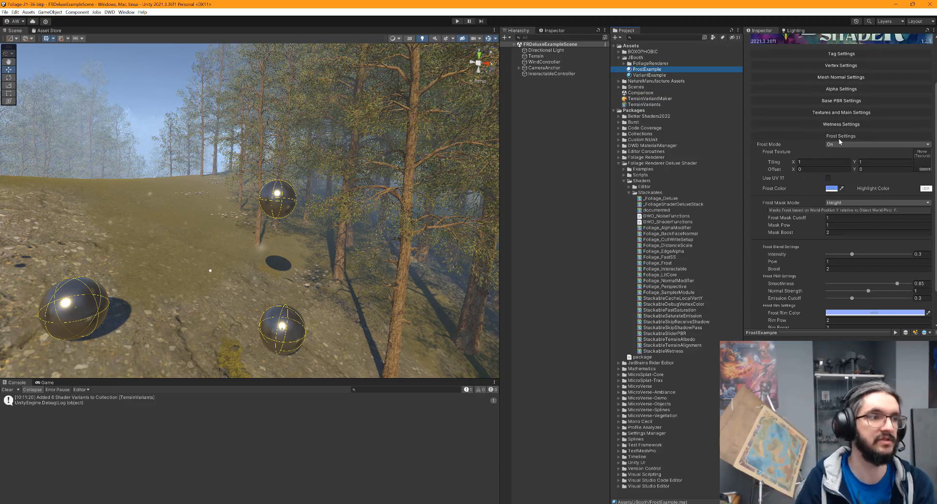
{"action": "scroll", "coordinate": [829, 230], "scroll_direction": "down", "scroll_amount": 2}
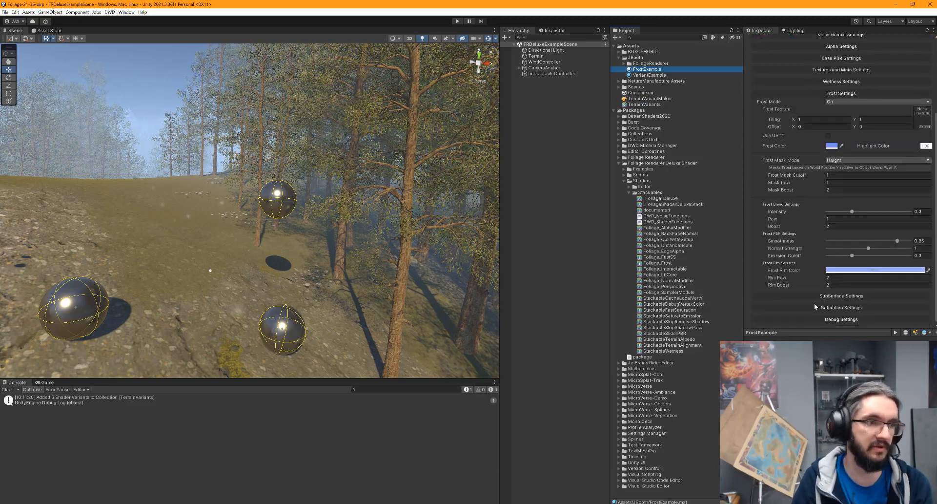
{"action": "scroll", "coordinate": [797, 197], "scroll_direction": "up", "scroll_amount": 5}
{"action": "scroll", "coordinate": [810, 236], "scroll_direction": "down", "scroll_amount": 2}
{"action": "scroll", "coordinate": [810, 236], "scroll_direction": "up", "scroll_amount": 2}
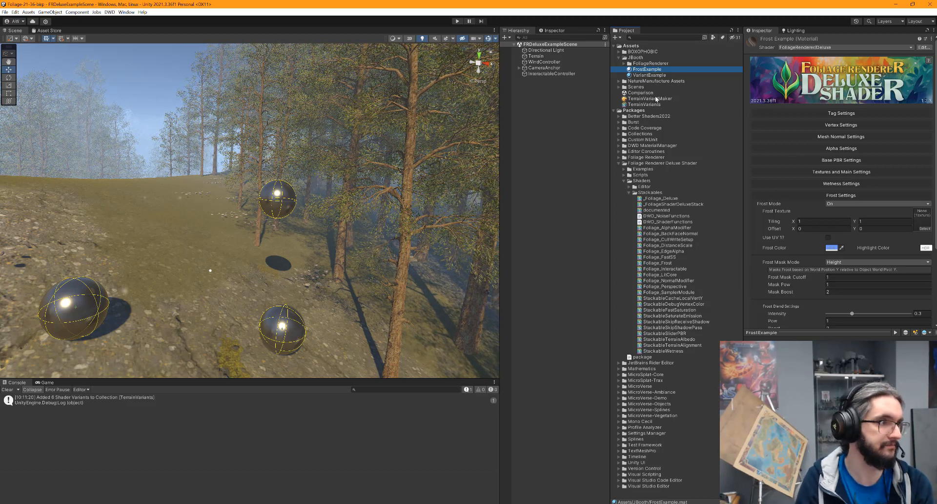
Review the preloaded shaders in the project's Graphics settings alongside the VariantExample, TerrainVariants and TerrainVariantMaker assets, and move the settings window aside.
{"action": "left_click", "coordinate": [15, 12]}
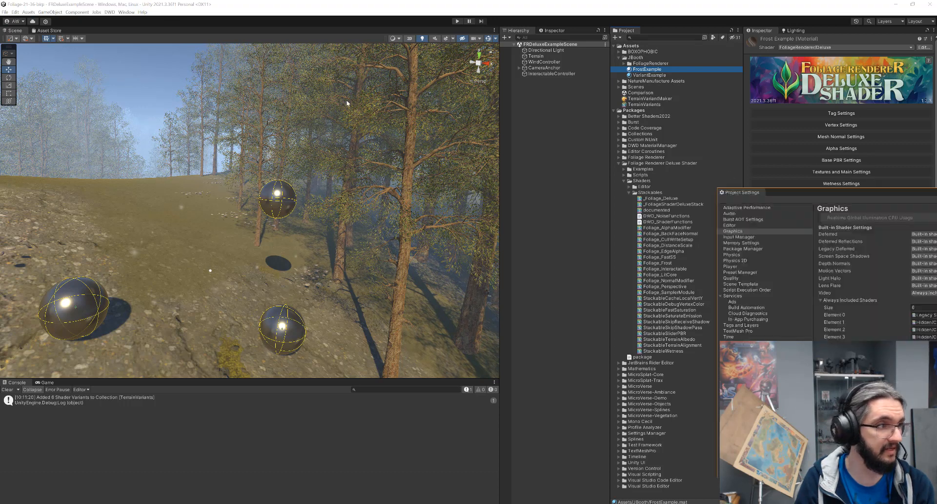
{"action": "left_click_drag", "start_coordinate": [346, 99], "coordinate": [320, 77]}
{"action": "scroll", "coordinate": [280, 243], "scroll_direction": "down", "scroll_amount": 1}
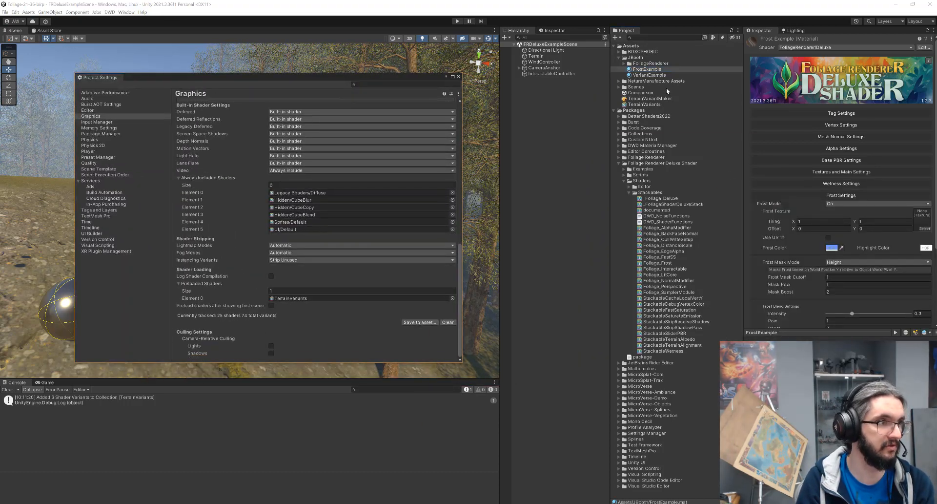
{"action": "left_click", "coordinate": [654, 76]}
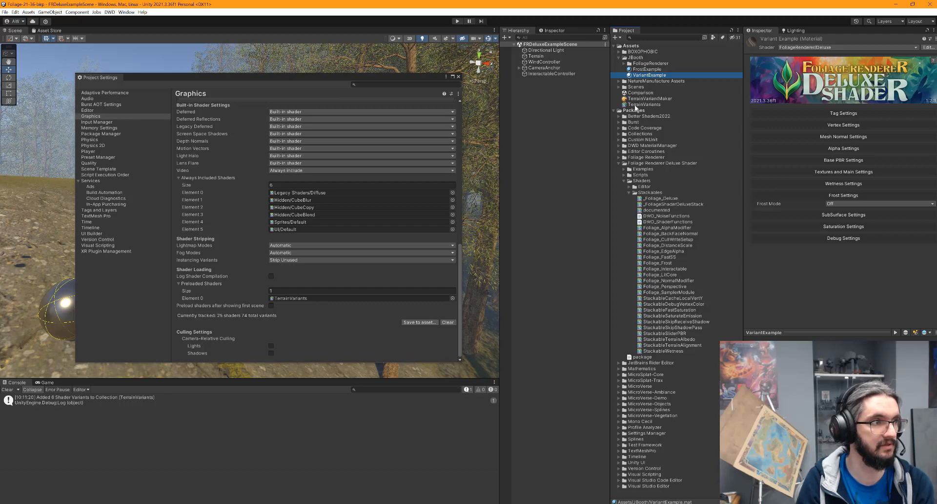
{"action": "left_click", "coordinate": [630, 104]}
{"action": "left_click", "coordinate": [640, 98]}
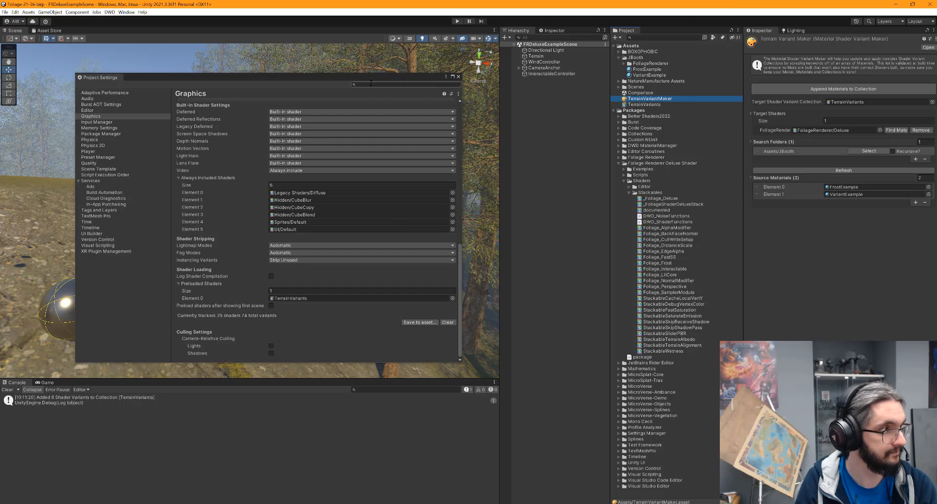
{"action": "left_click_drag", "start_coordinate": [313, 77], "coordinate": [936, 205]}
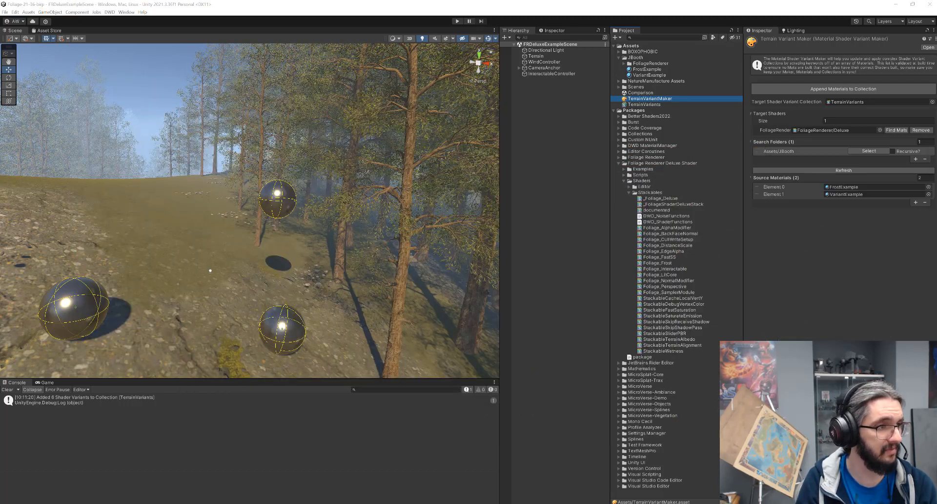